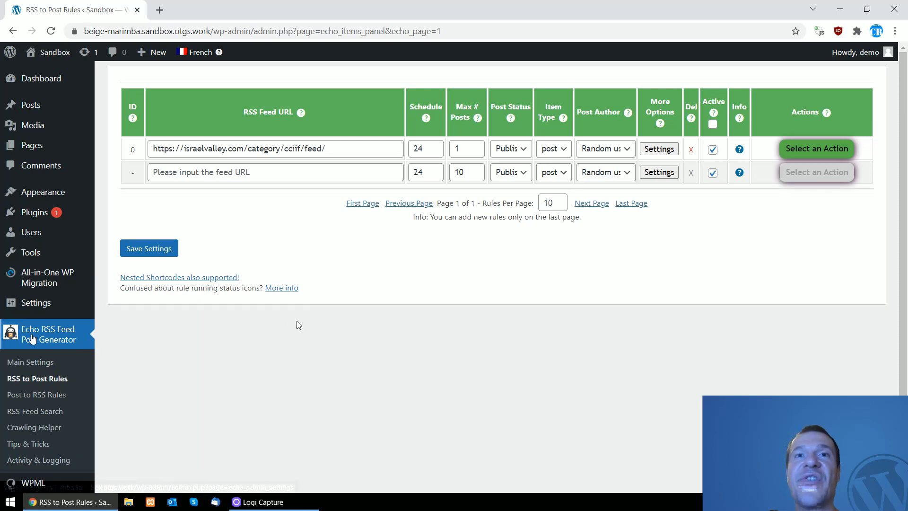
Step: Check which site languages are enabled in the WPML language settings
scroll(294, 330, "down", 2)
mouse_move(29, 455)
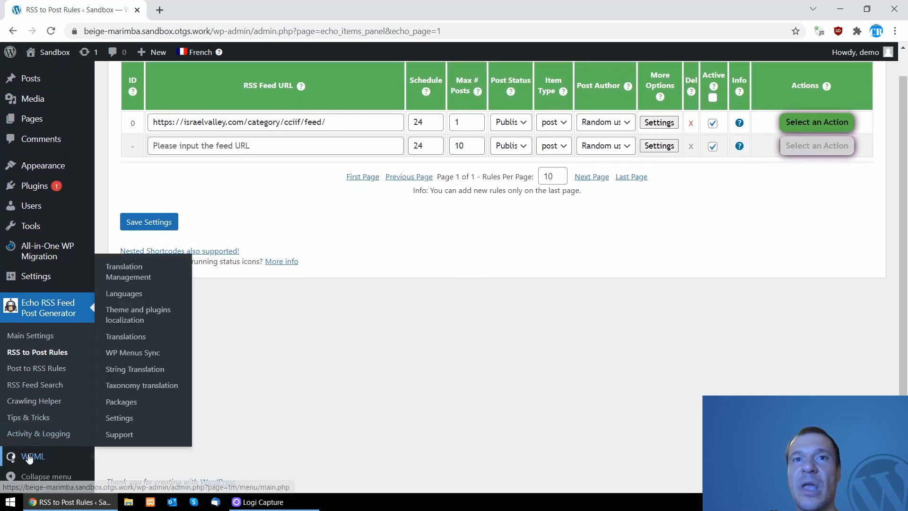
middle_click(140, 301)
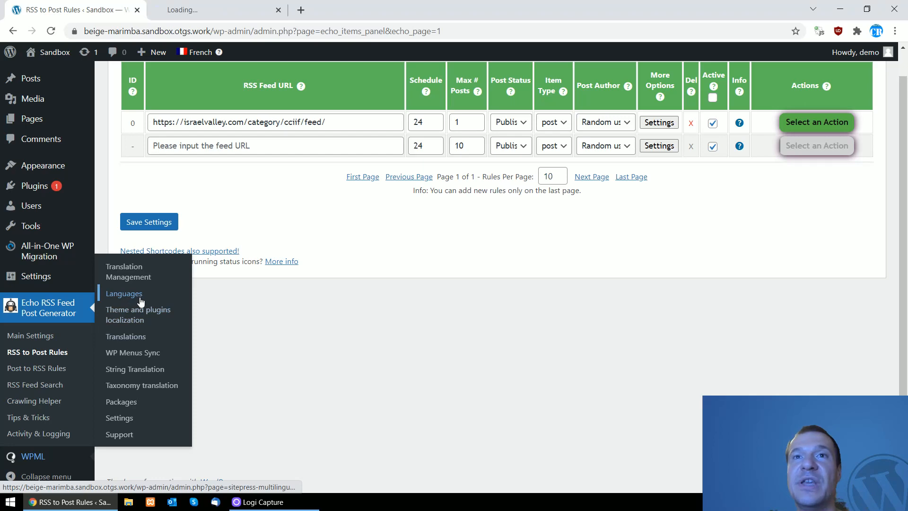
key("ctrl+Tab")
scroll(317, 276, "down", 2)
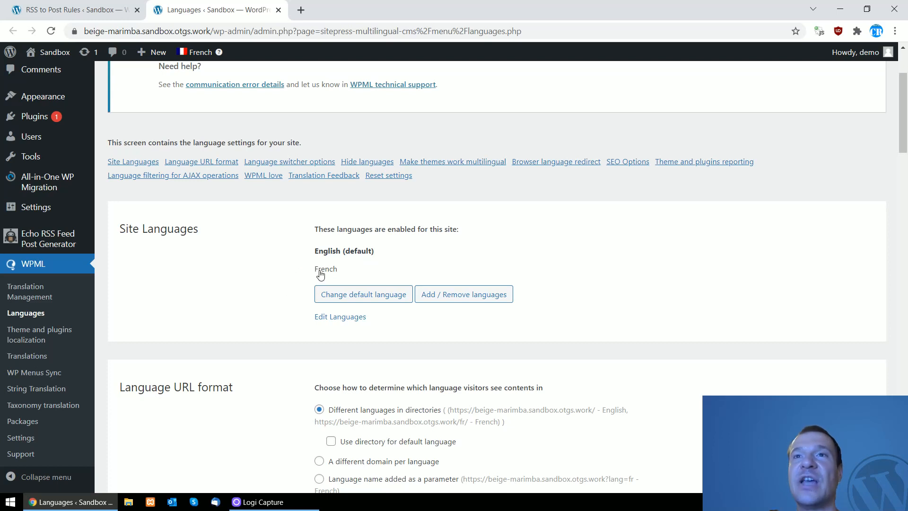
left_click(278, 10)
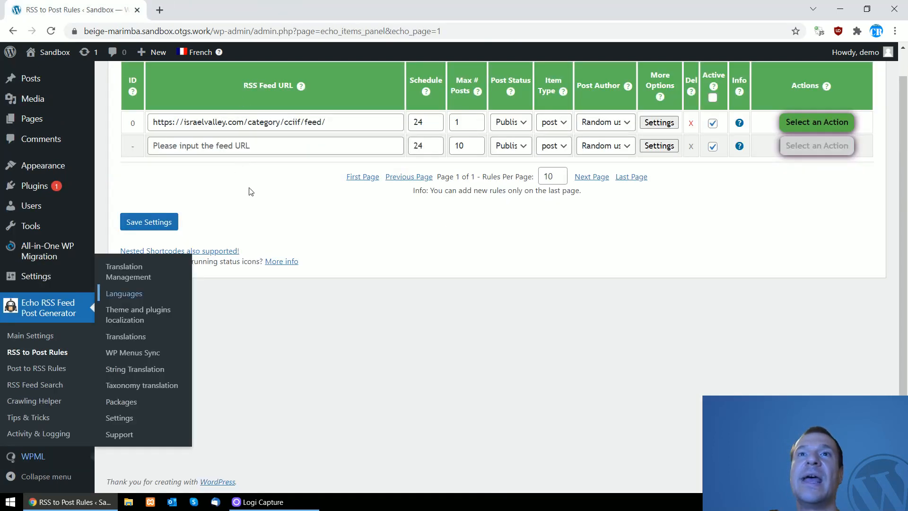
Step: Check the site's existing posts in the list of all posts
middle_click(31, 105)
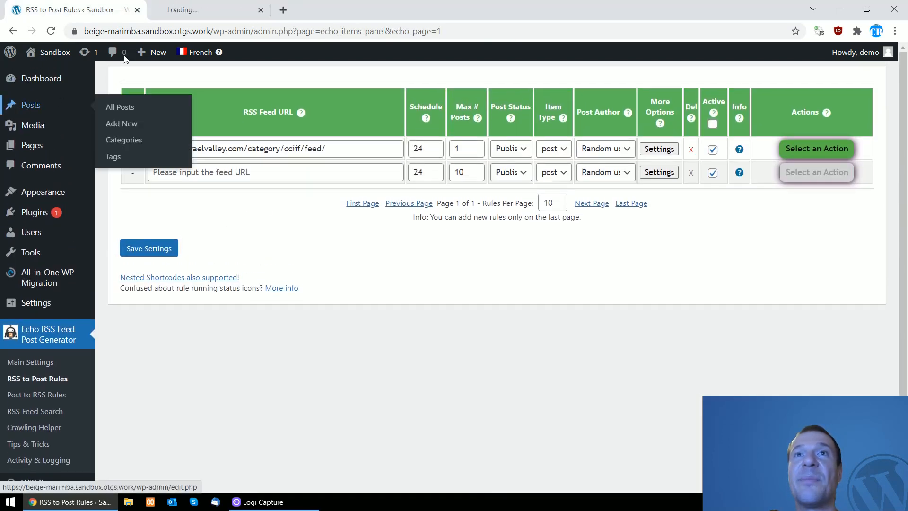
left_click(171, 4)
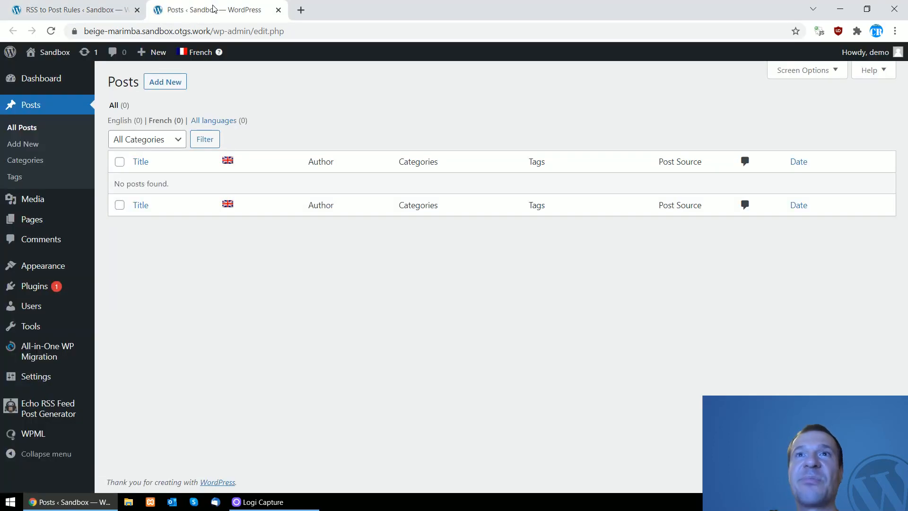
left_click(278, 10)
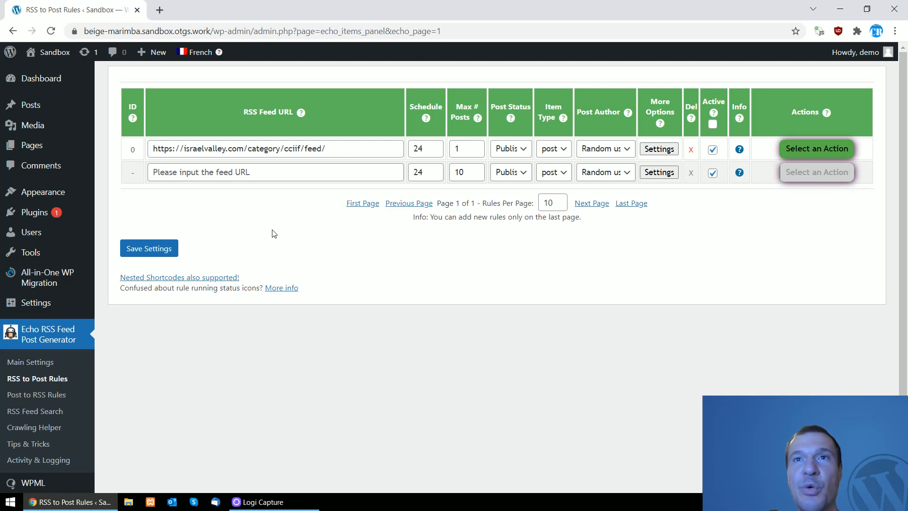
left_click(207, 173)
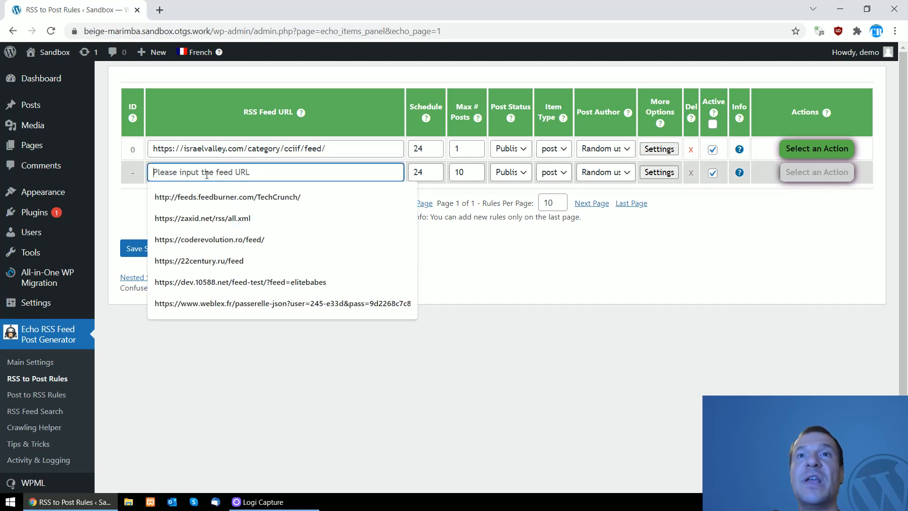
left_click(217, 196)
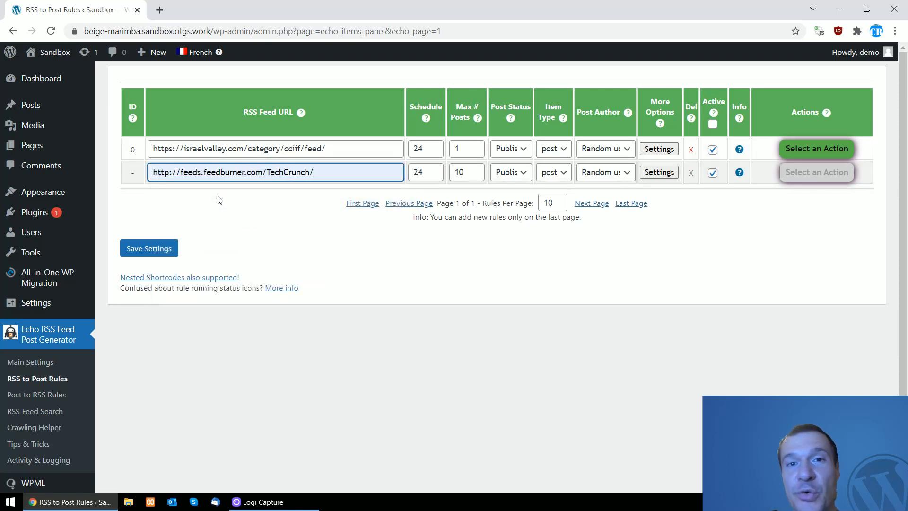
left_click_drag(305, 173, 247, 177)
left_click(306, 174)
double_click(275, 174)
left_click(465, 173)
key("BackSpace")
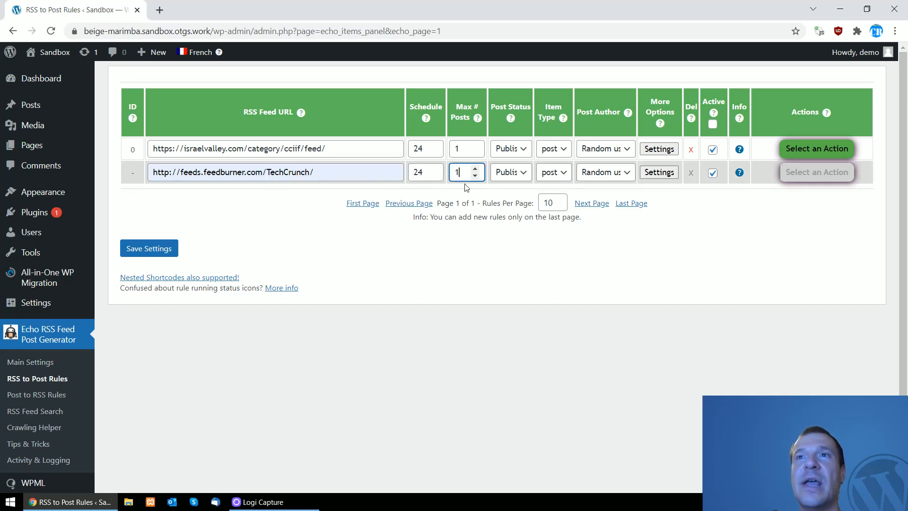
Step: Assign the WPML/Polylang language "en" to posts in the new rule's advanced settings and save the rule
left_click(661, 173)
scroll(324, 209, "down", 15)
scroll(323, 216, "down", 15)
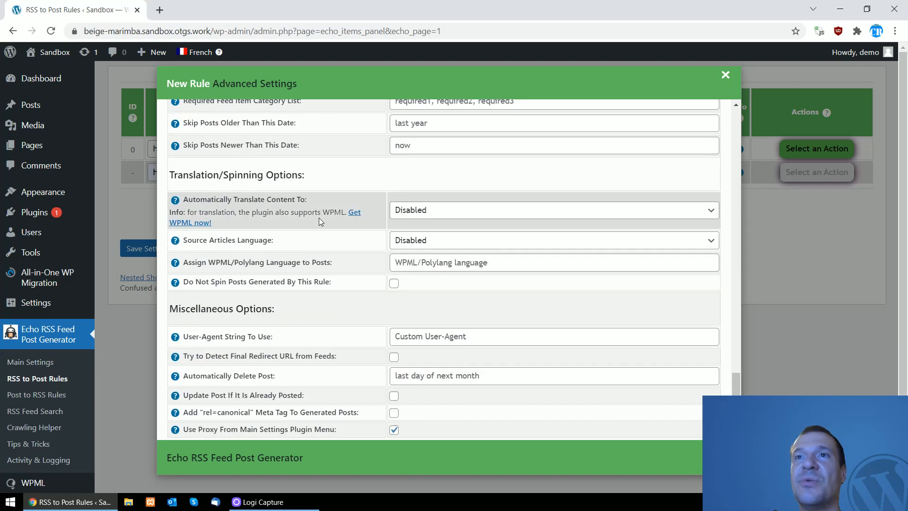
left_click_drag(183, 262, 317, 265)
double_click(250, 264)
left_click(389, 262)
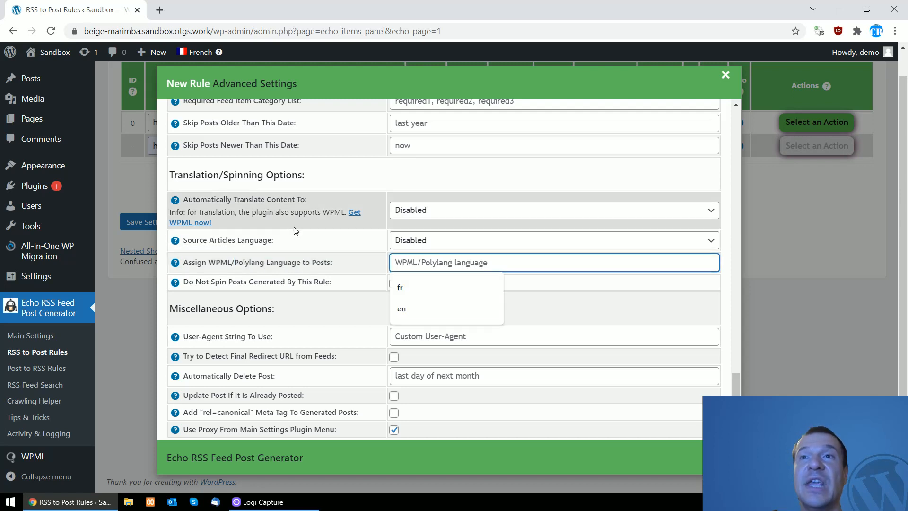
type("en")
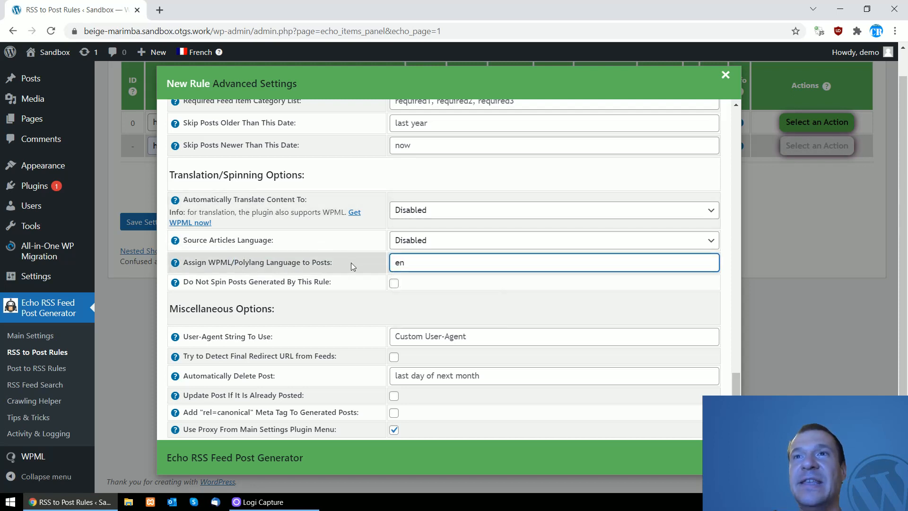
double_click(405, 264)
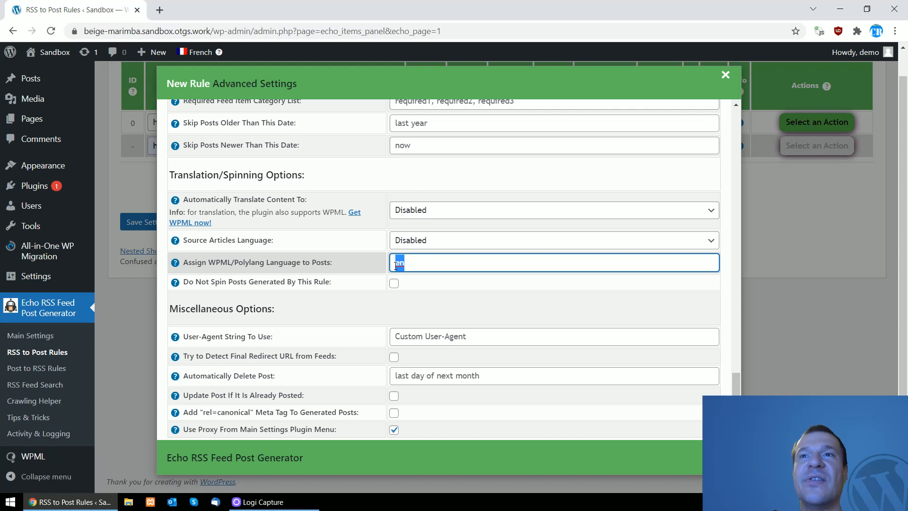
left_click(338, 267)
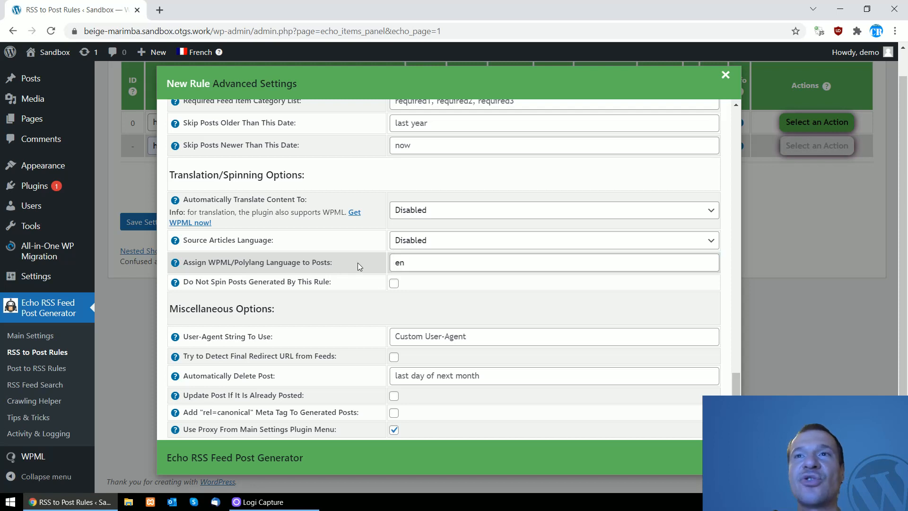
left_click(134, 226)
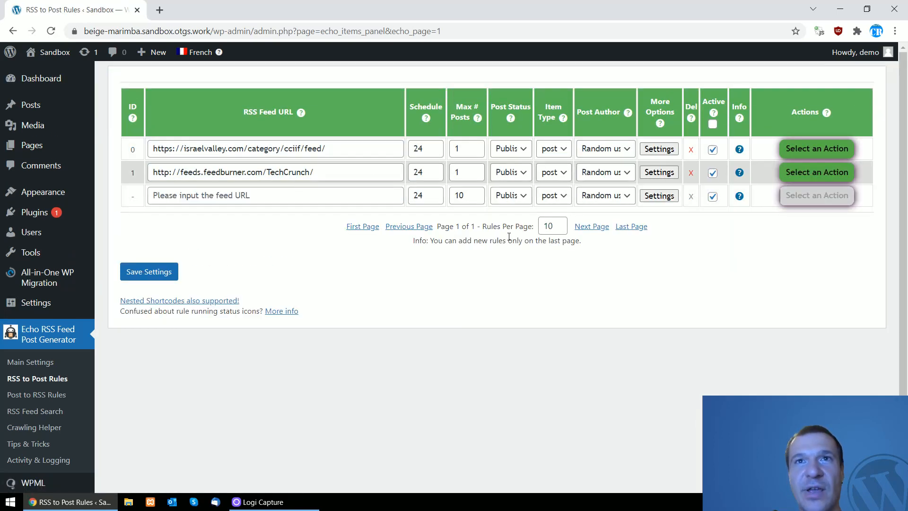
Step: Open the posts list in a separate tab, and run the TechCrunch rule
middle_click(34, 112)
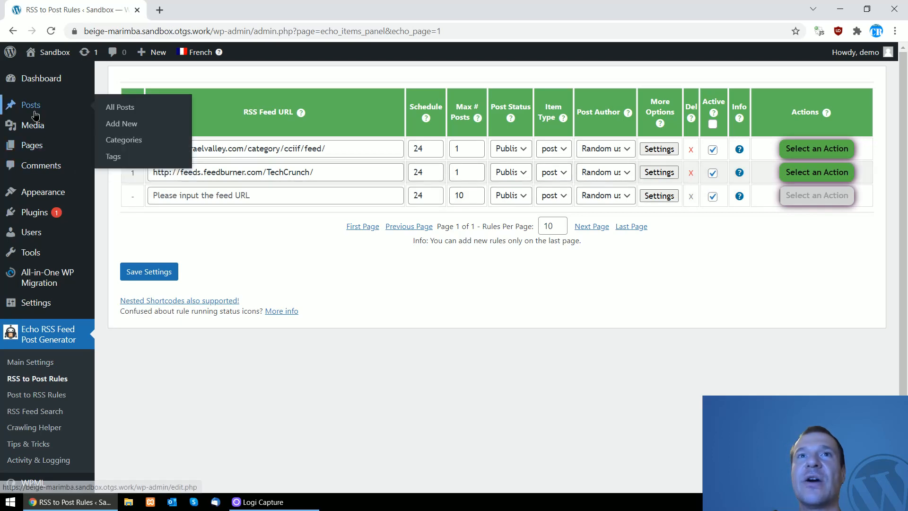
left_click(191, 11)
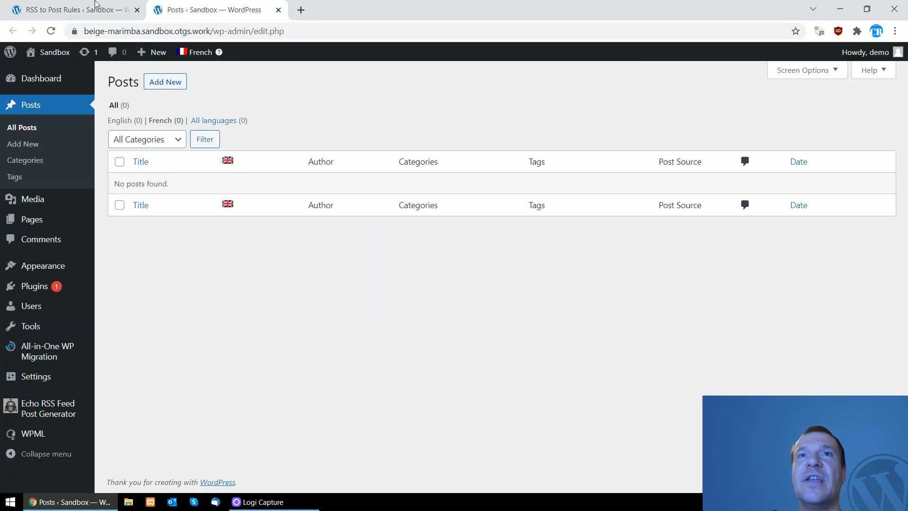
left_click(88, 7)
left_click(817, 172)
left_click(806, 194)
key("Return")
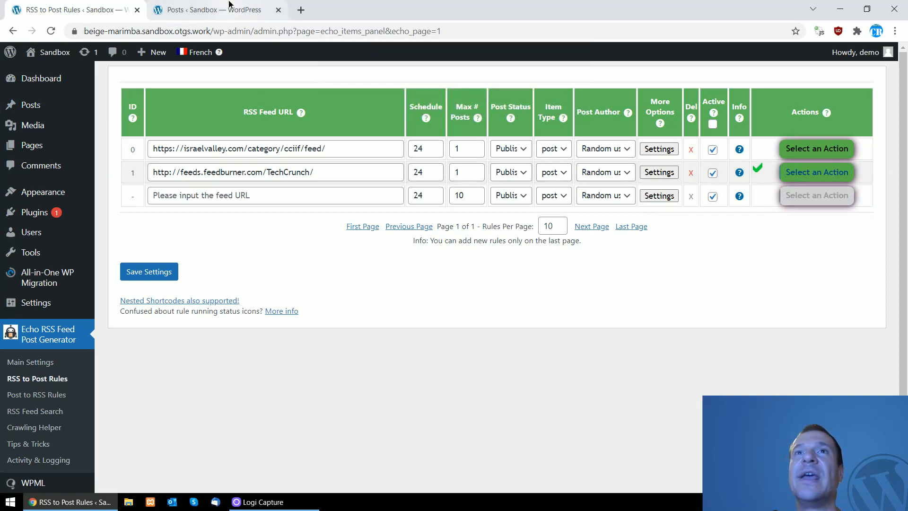
Step: Refresh the posts list and show only the English posts to check the imported one
left_click(231, 9)
left_click(46, 33)
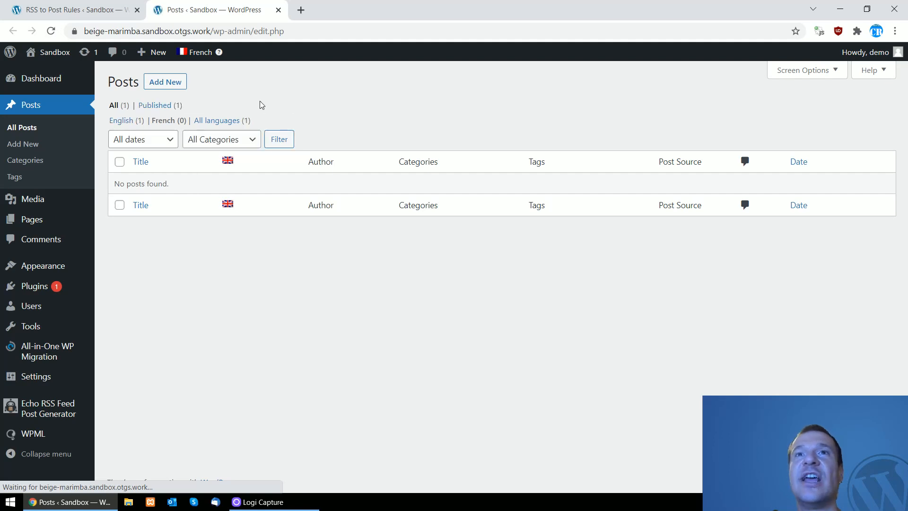
left_click(123, 122)
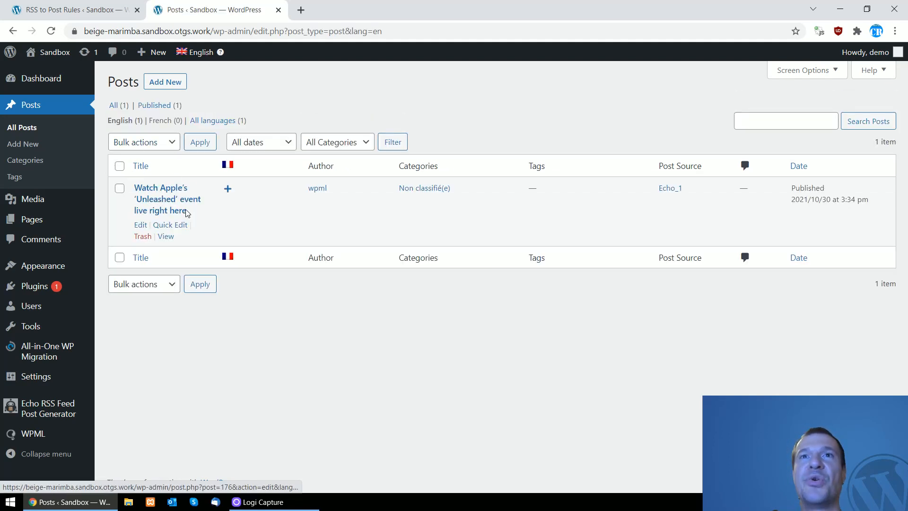
Step: Enable Auto Post Categories in the TechCrunch rule's advanced settings and save the rules
left_click(76, 10)
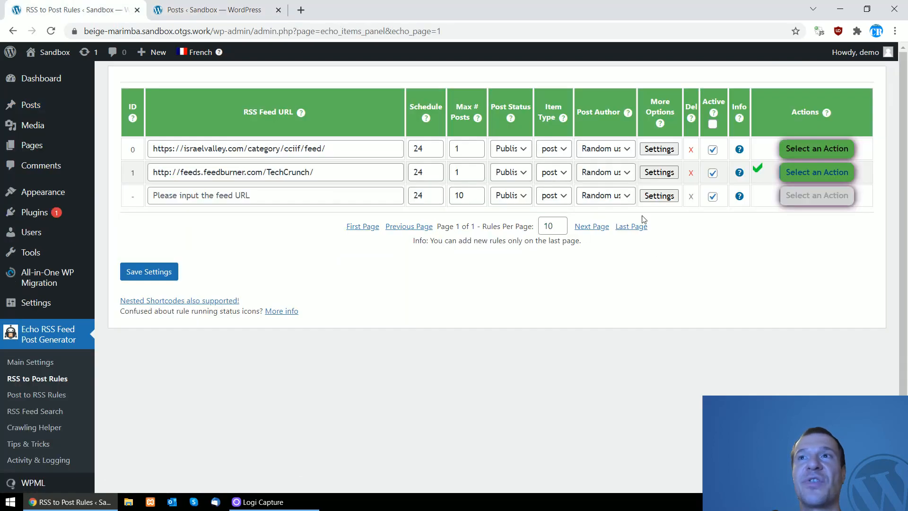
left_click(662, 173)
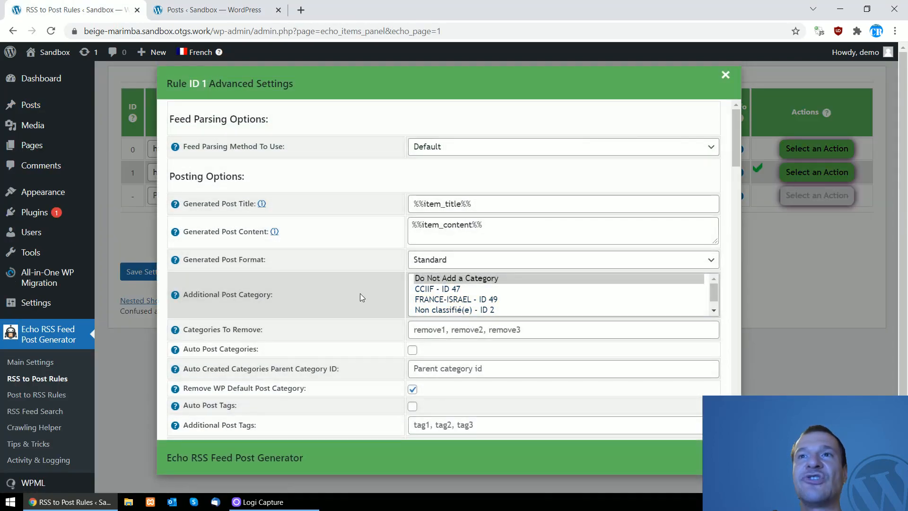
scroll(348, 297, "down", 1)
left_click(412, 291)
left_click(107, 231)
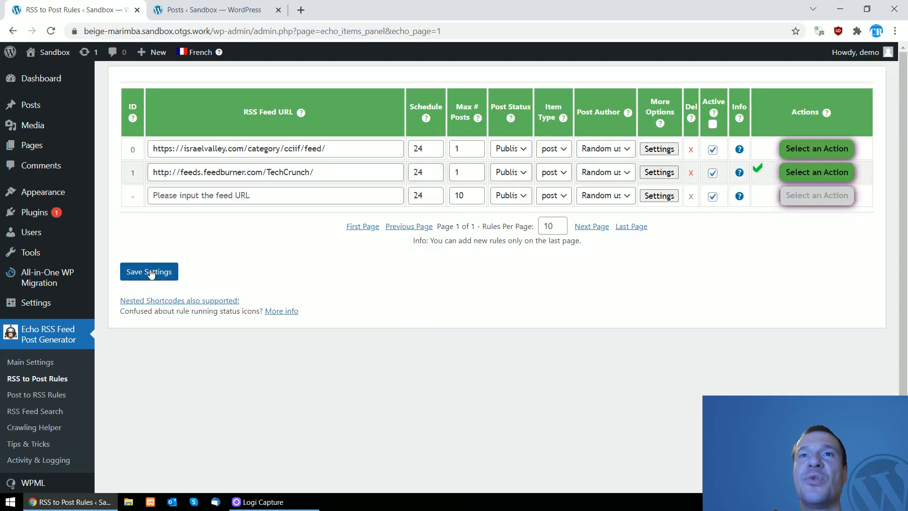
left_click(150, 274)
Step: Delete the posts generated by the TechCrunch rule and run the rule again
left_click(813, 173)
left_click(804, 231)
key("Return")
left_click(794, 173)
left_click(792, 199)
key("Return")
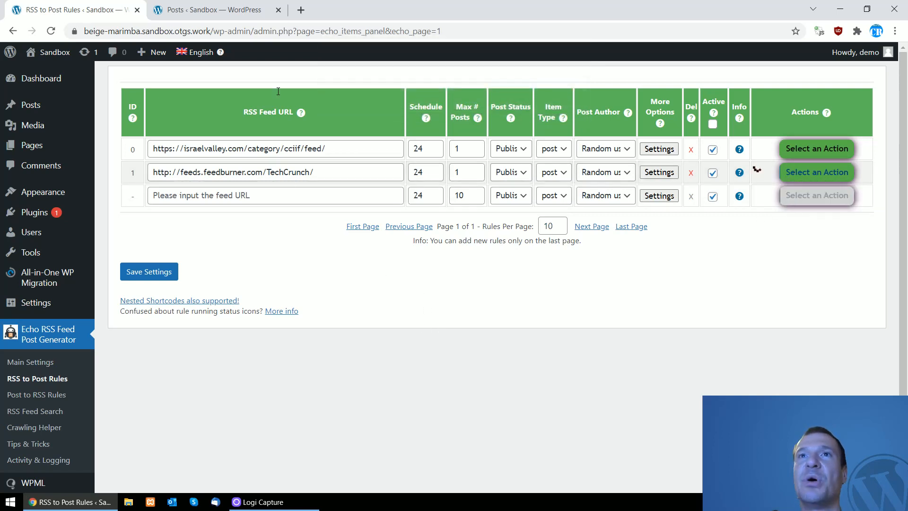
Step: Check the re-imported post's category in the refreshed posts list and in the English categories list
left_click(223, 4)
key("F5")
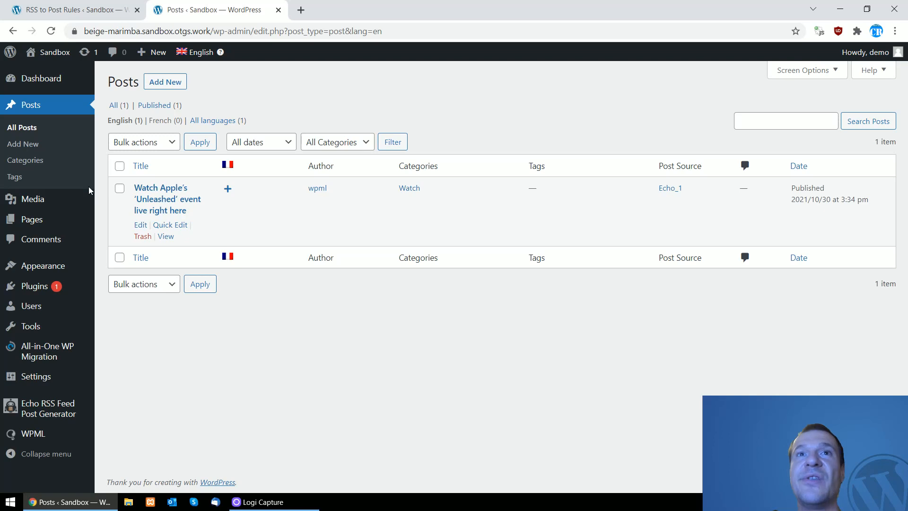
middle_click(25, 160)
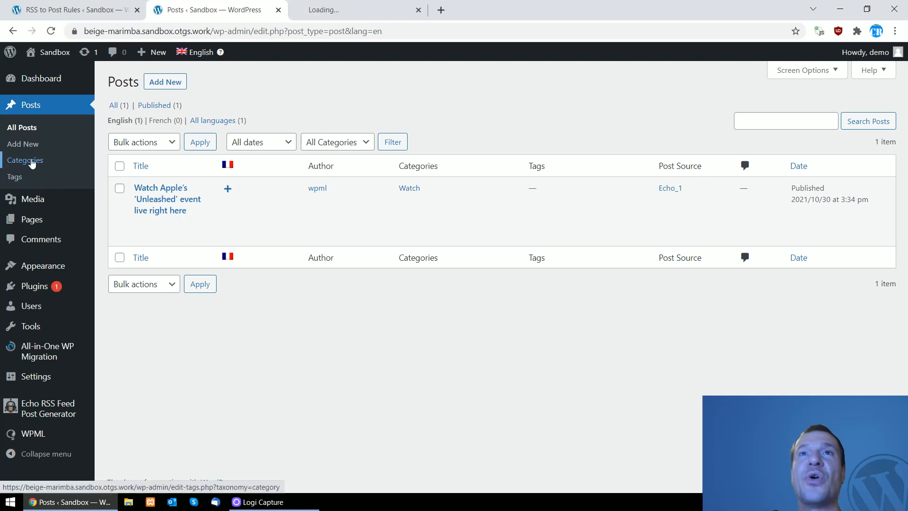
left_click(365, 10)
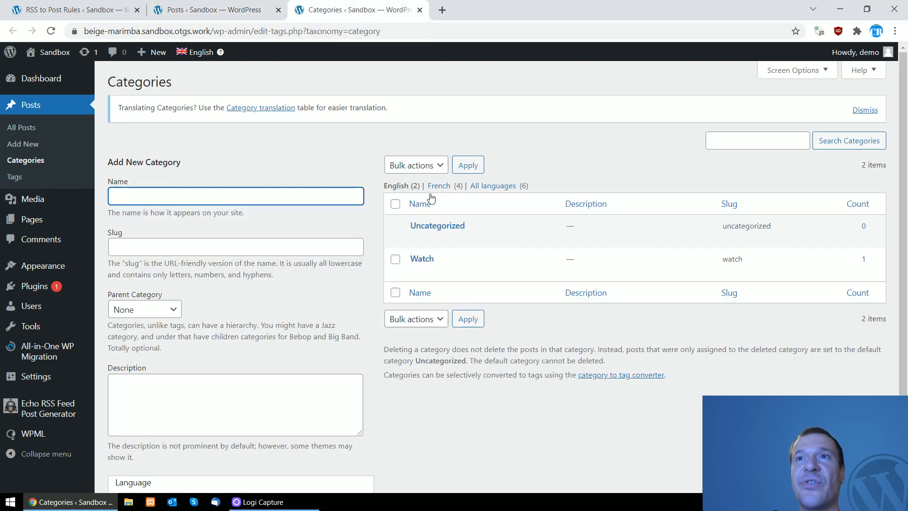
left_click_drag(409, 186, 418, 186)
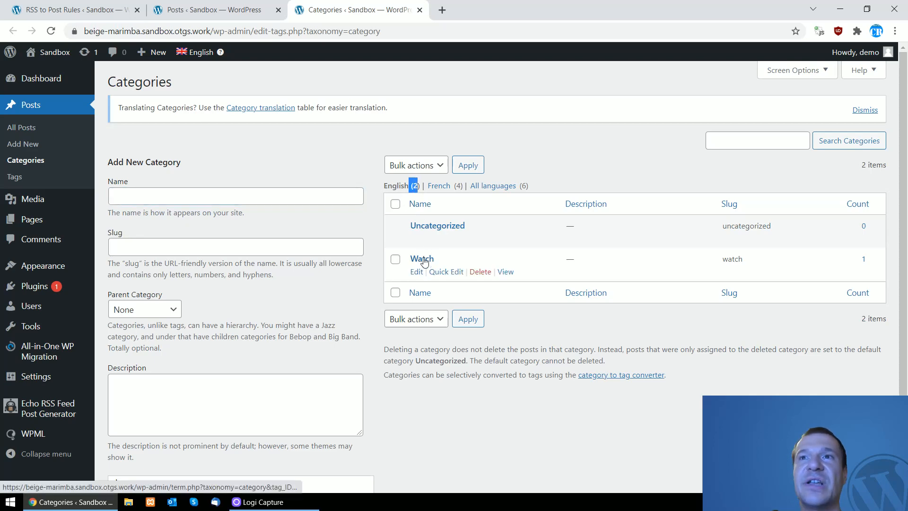
left_click(214, 10)
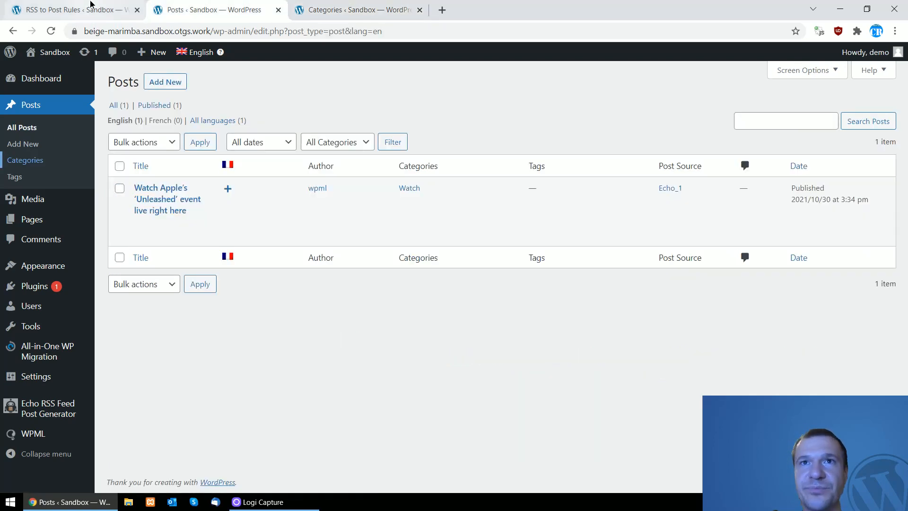
Step: Review the WPML/Polylang language assigned to posts in the advanced settings of the israelvalley.com feed rule
left_click(76, 9)
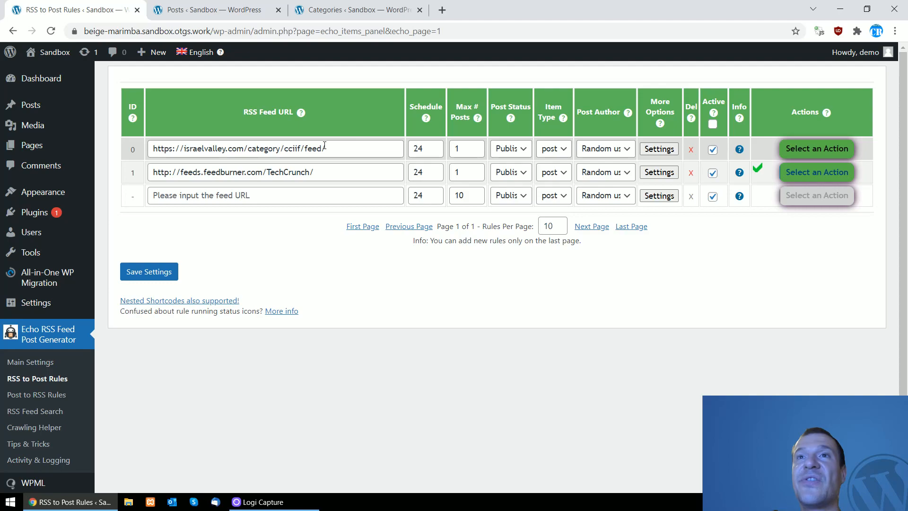
left_click(658, 149)
scroll(286, 211, "down", 5)
scroll(293, 229, "down", 20)
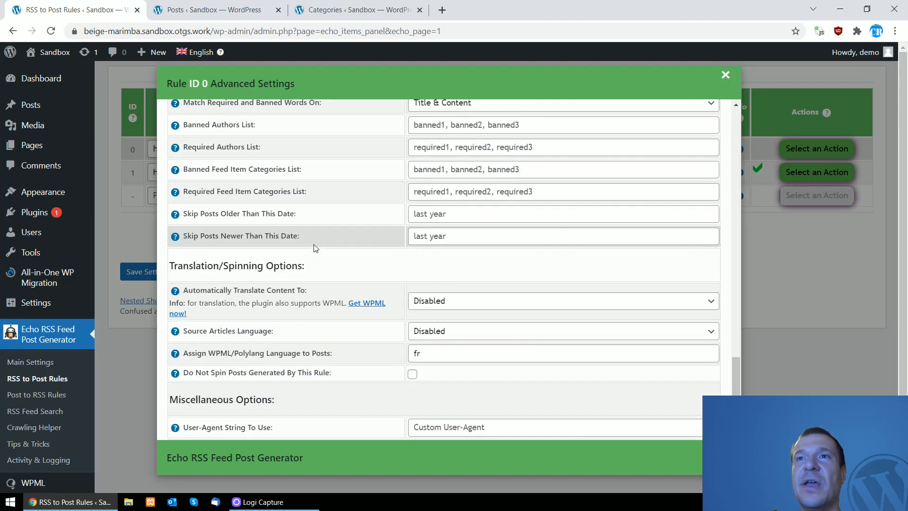
left_click(387, 271)
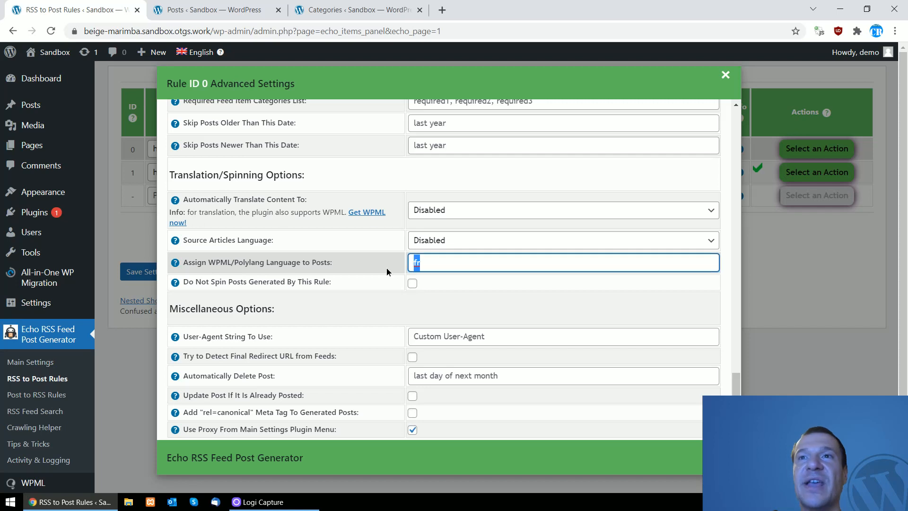
left_click(420, 263)
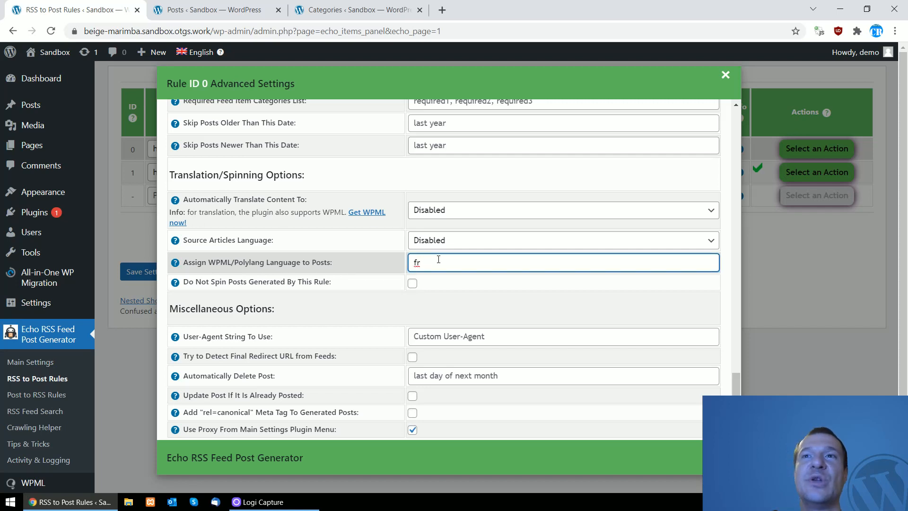
left_click_drag(420, 263, 377, 267)
left_click(211, 264)
left_click(132, 275)
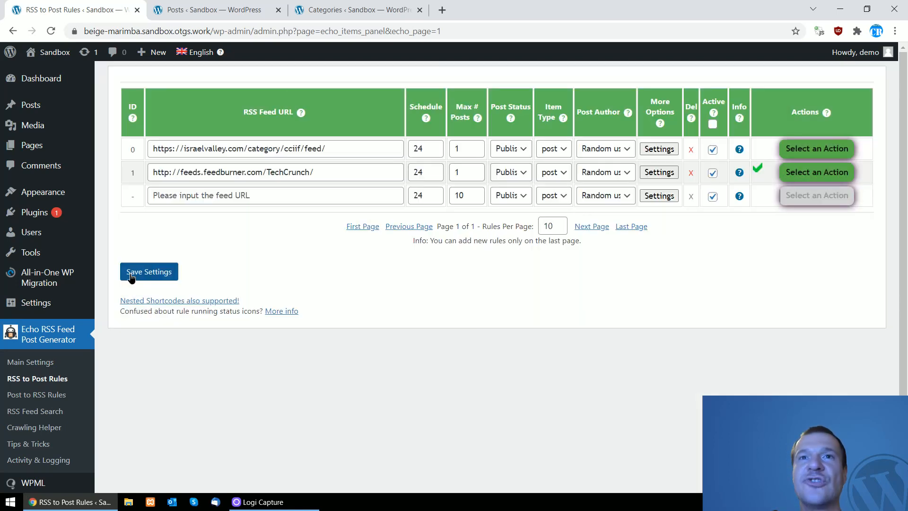
Step: Save the rules and run the israelvalley.com feed rule
left_click(132, 275)
left_click(817, 149)
left_click(811, 172)
key("Return")
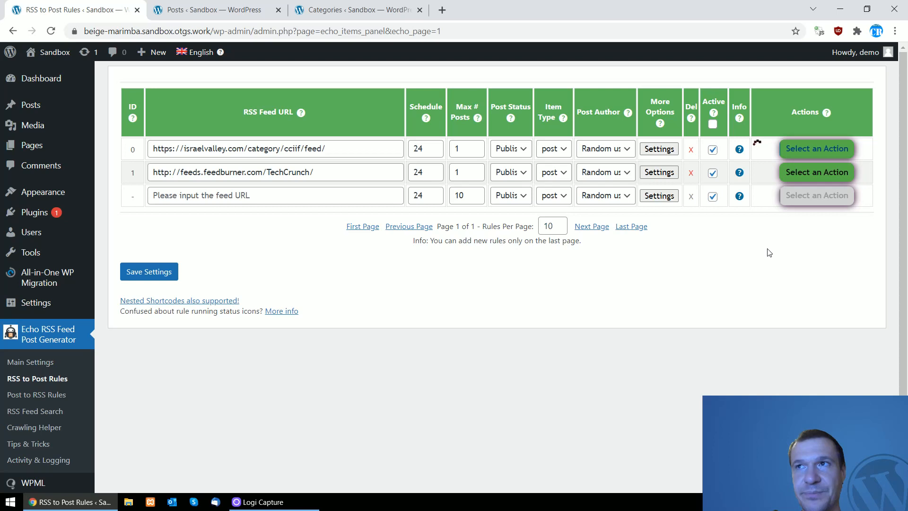
Step: Refresh the posts list and filter it to French to check the post imported from the israelvalley.com feed
left_click(215, 10)
left_click(51, 30)
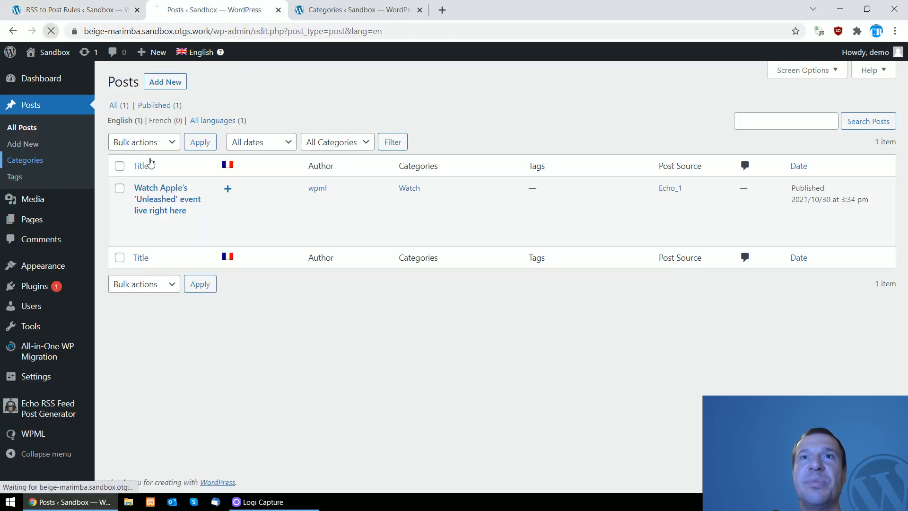
left_click(166, 121)
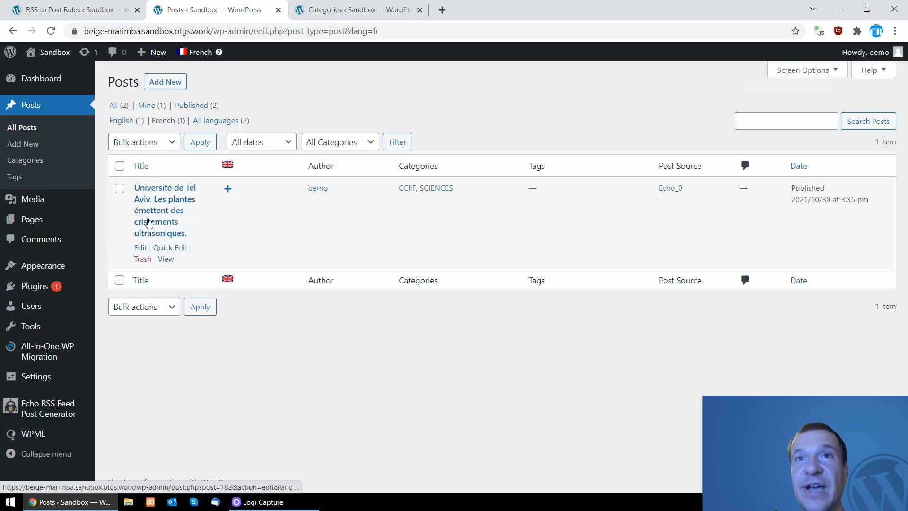
Step: Compare the French post's categories with the refreshed French categories list, and check the English categories list
left_click(355, 9)
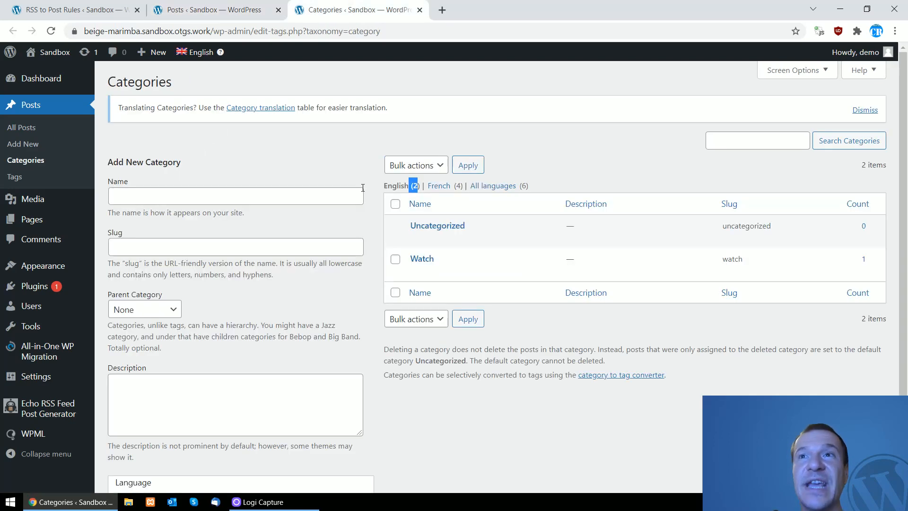
left_click(51, 31)
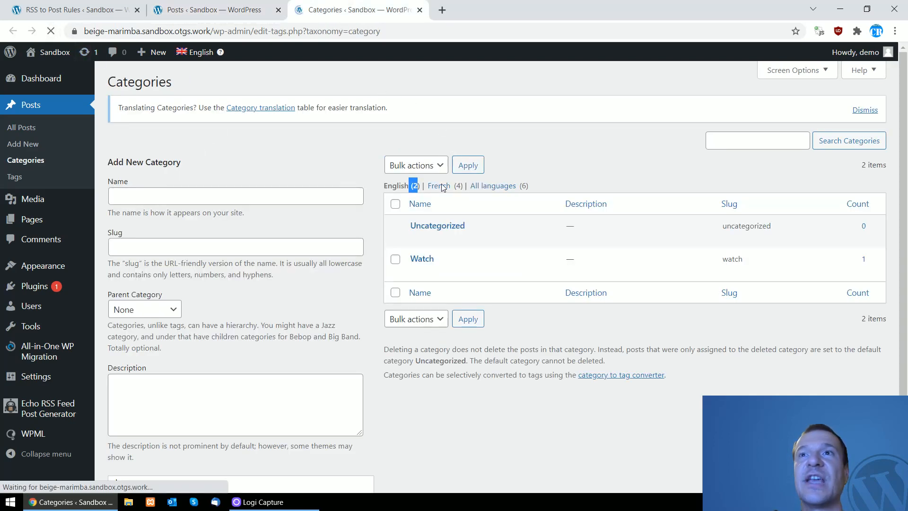
left_click(240, 10)
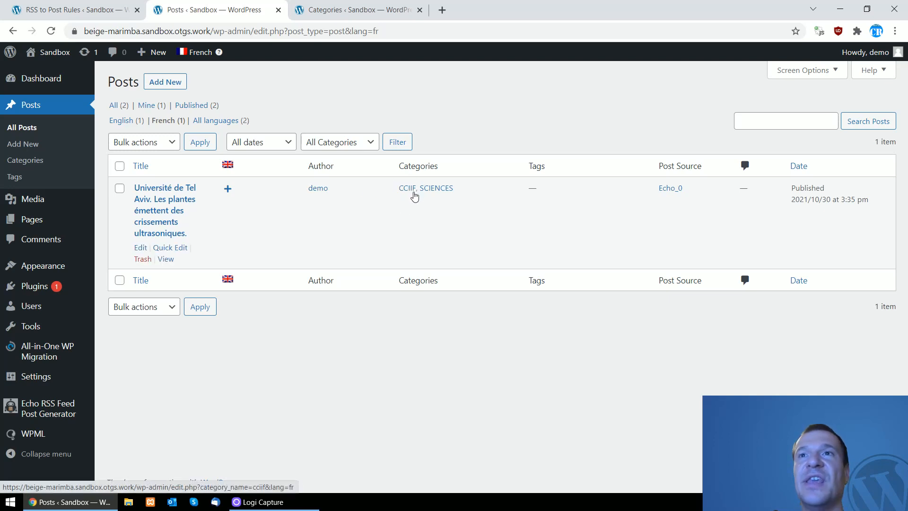
left_click(395, 10)
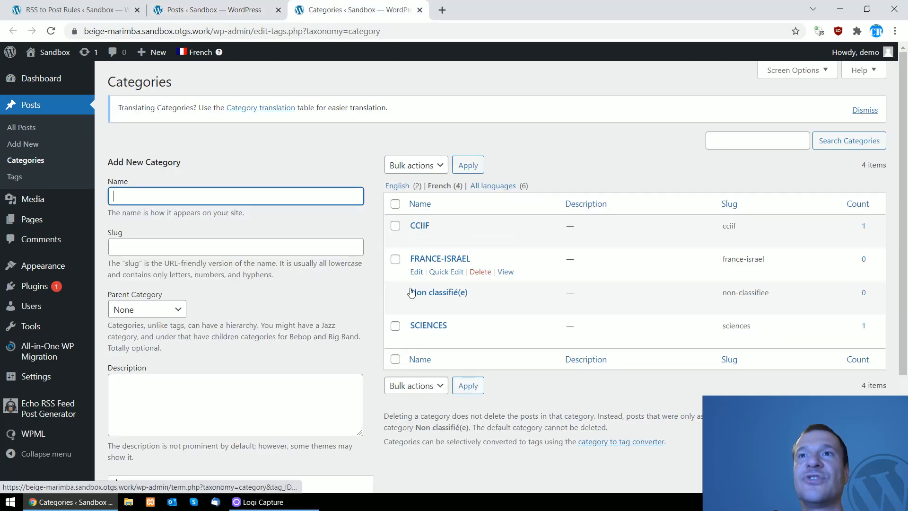
left_click(397, 186)
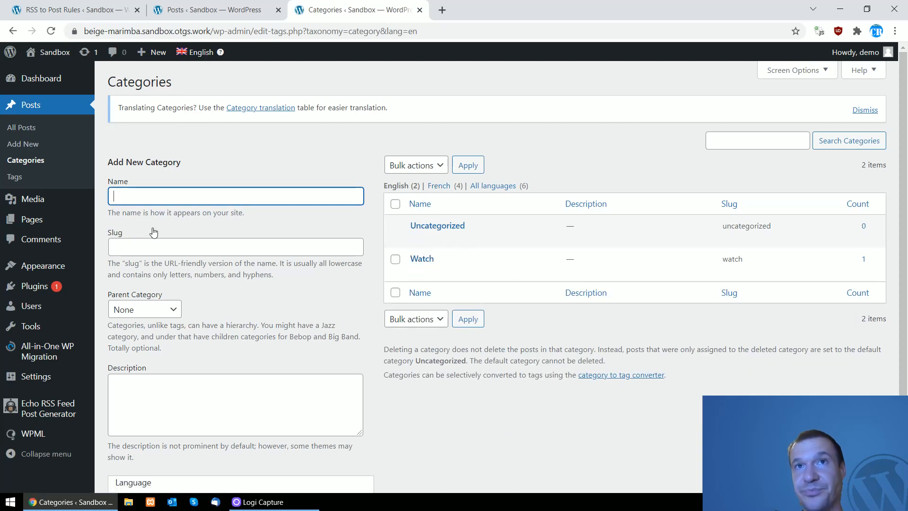
Step: Review the WPML/Polylang language assigned to posts in the TechCrunch rule's advanced settings
left_click(109, 9)
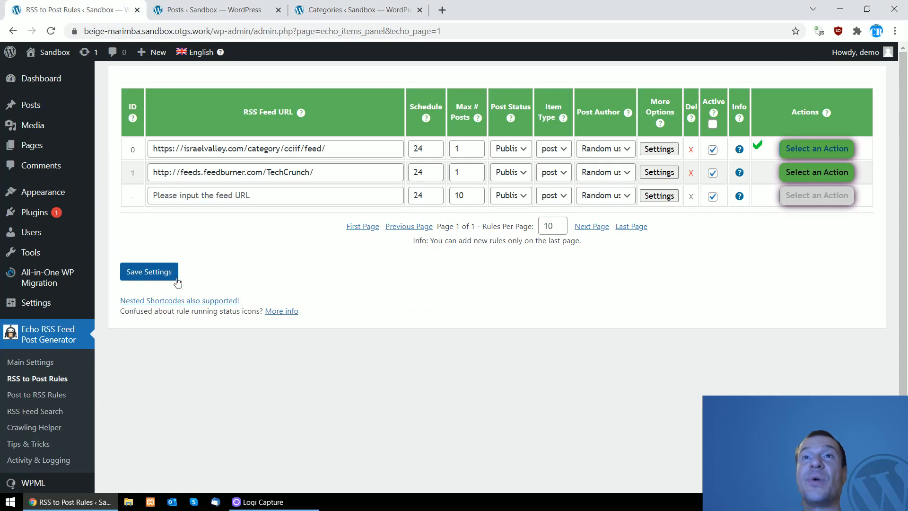
left_click(659, 172)
scroll(343, 373, "down", 10)
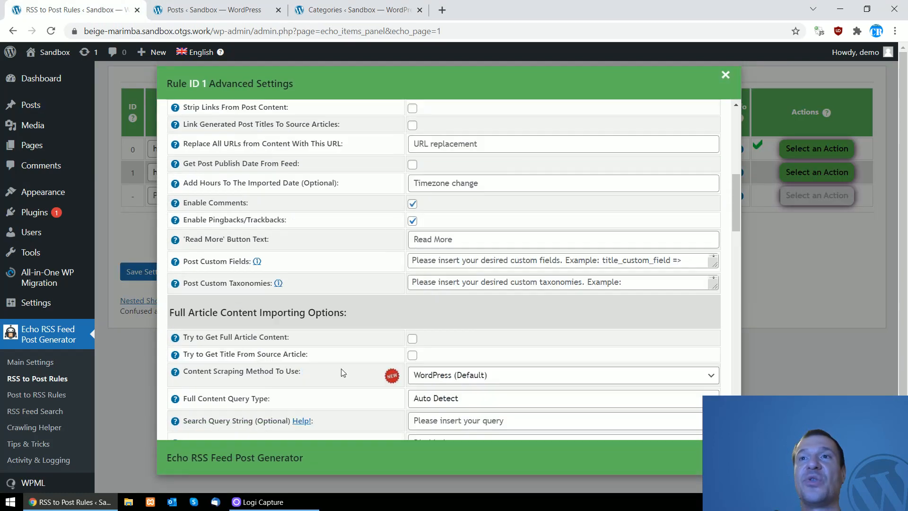
scroll(343, 373, "down", 15)
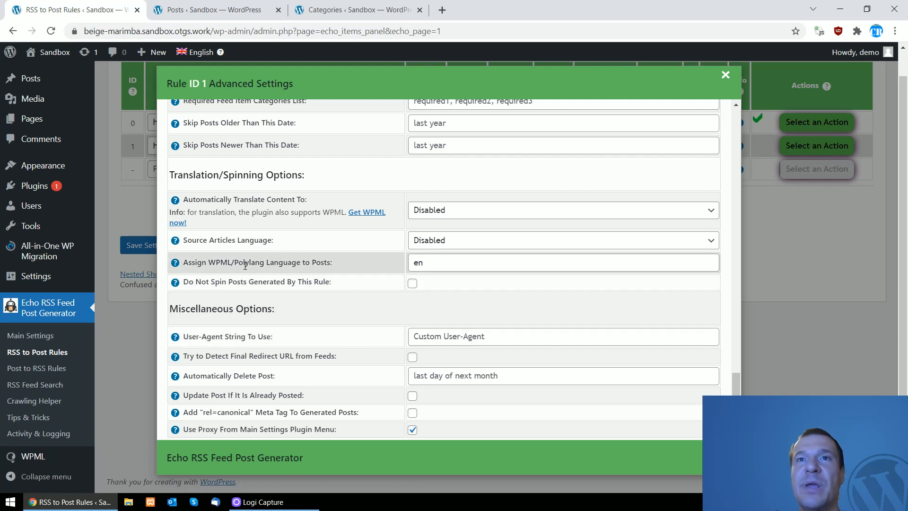
left_click_drag(436, 267, 364, 270)
left_click(363, 270)
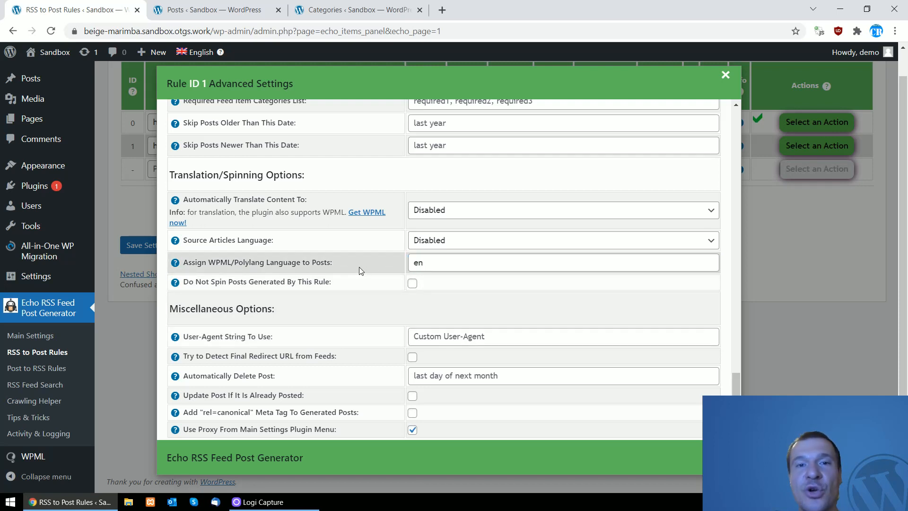